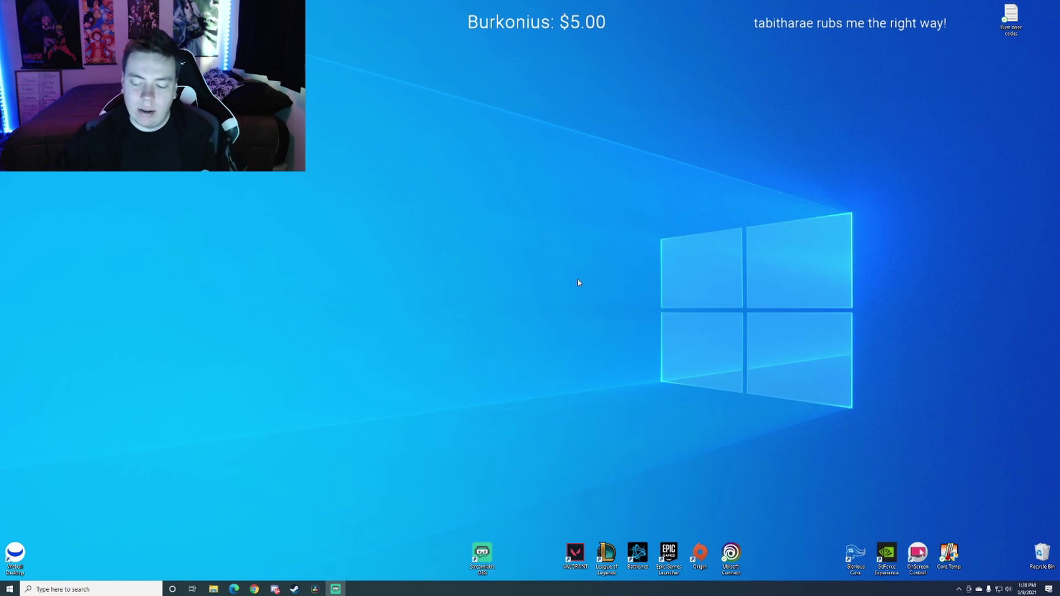
Step: Open Chrome and search the web for 'hyperx quadcast'
{"action": "left_click", "coordinate": [254, 589]}
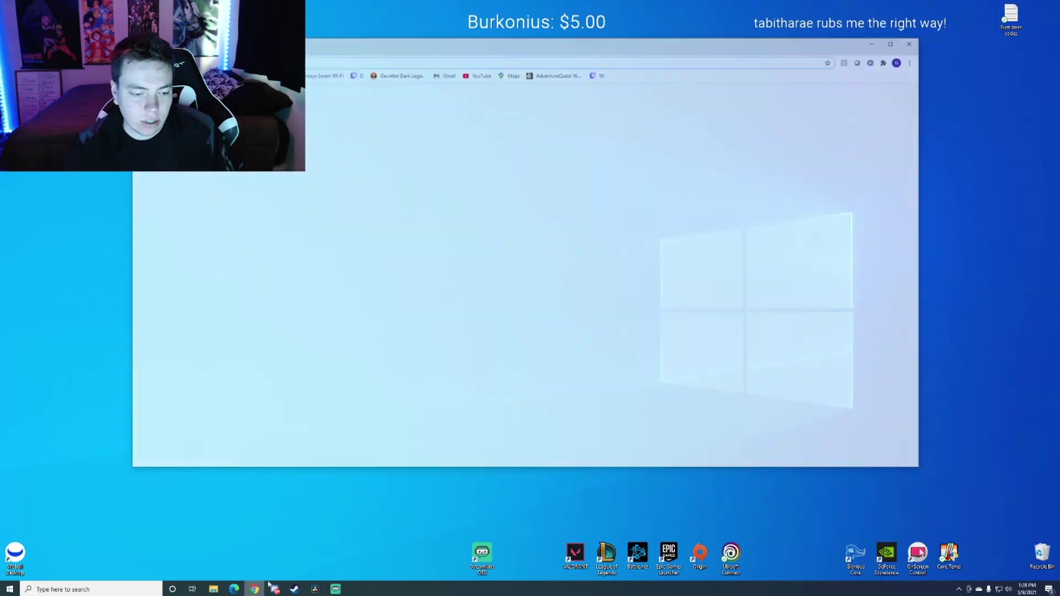
{"action": "left_click", "coordinate": [573, 60]}
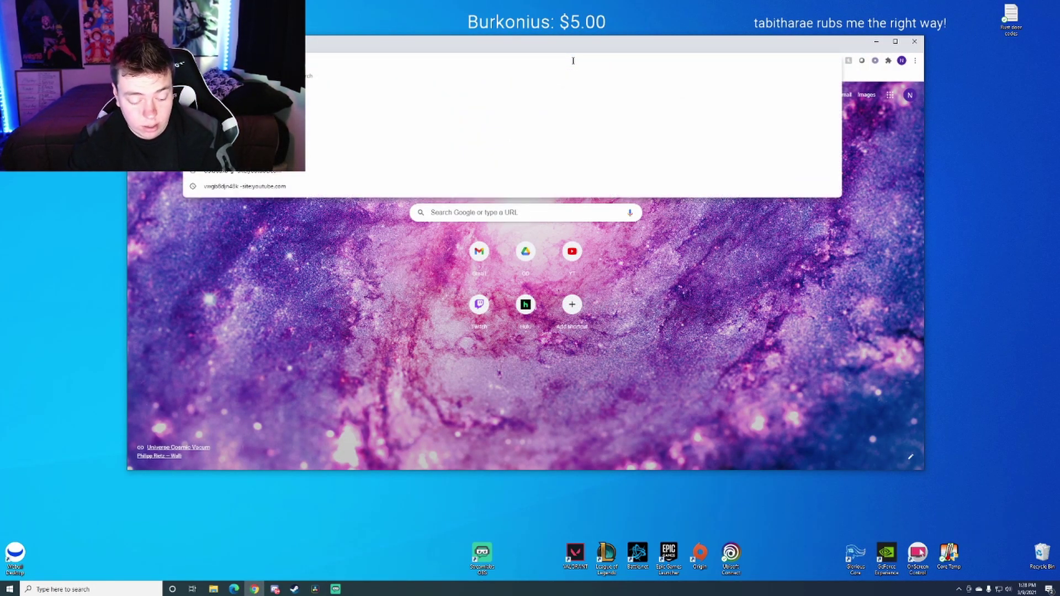
{"action": "type", "text": "hyperx"}
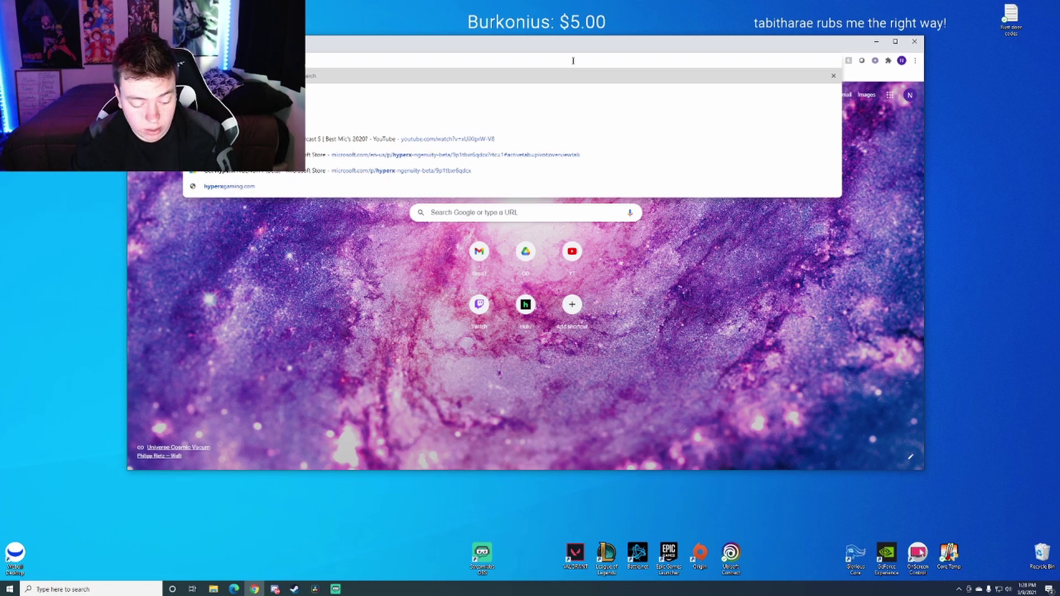
{"action": "type", "text": " quadcast"}
{"action": "key", "text": "Return"}
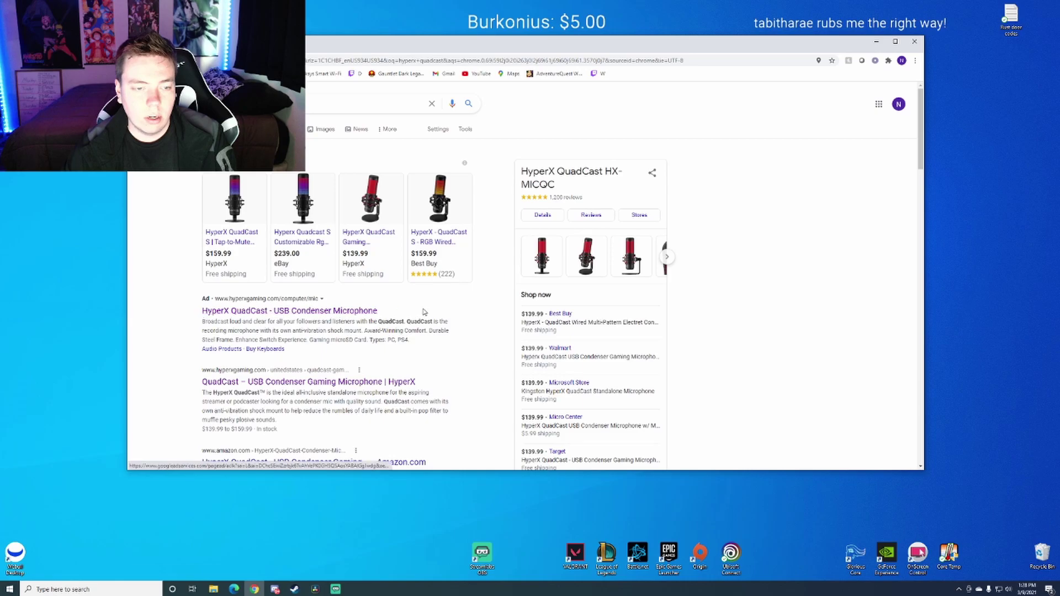
Step: Open the official HyperX QuadCast result and choose Get for the HyperX NGENUITY (Beta) app
{"action": "left_click", "coordinate": [424, 312]}
{"action": "scroll", "coordinate": [425, 302], "scroll_direction": "down", "scroll_amount": 10}
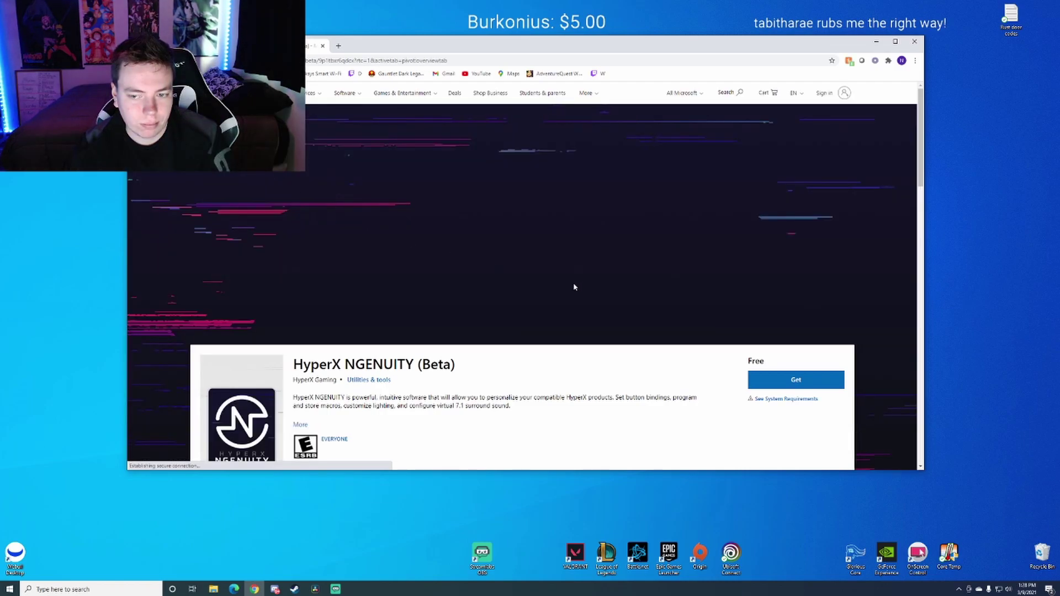
{"action": "left_click", "coordinate": [788, 383]}
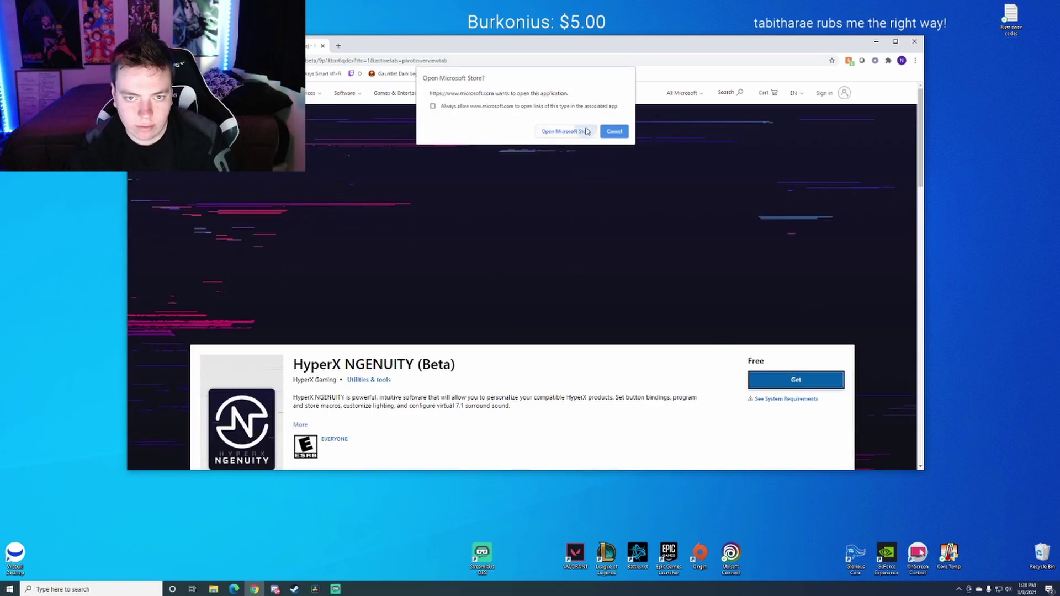
Step: Let the page open Microsoft Store, then launch the installed HyperX NGENUITY (Beta) app
{"action": "left_click", "coordinate": [587, 131]}
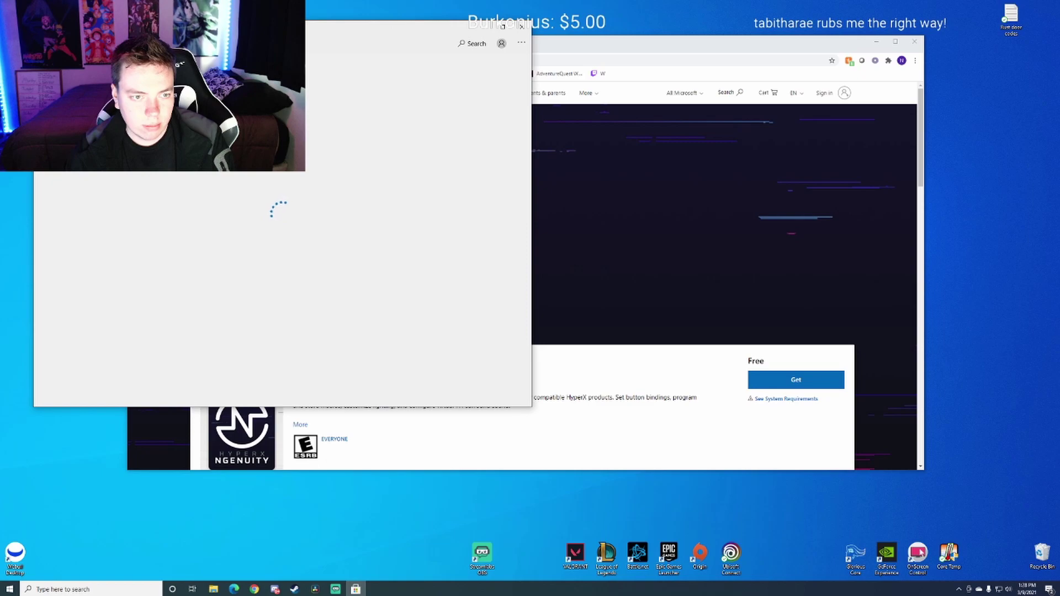
{"action": "left_click", "coordinate": [423, 140]}
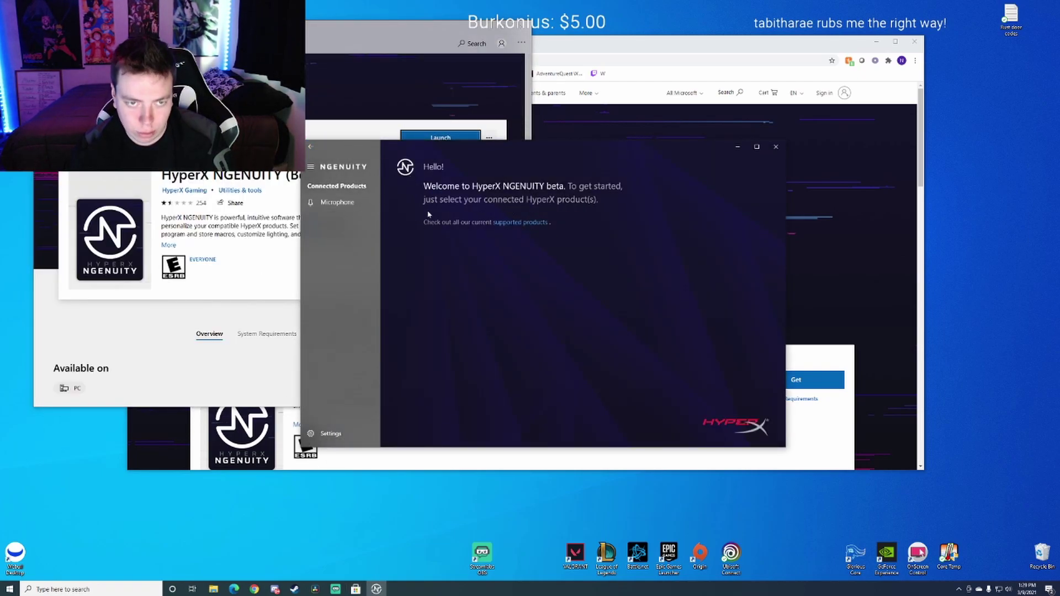
{"action": "left_click", "coordinate": [365, 206]}
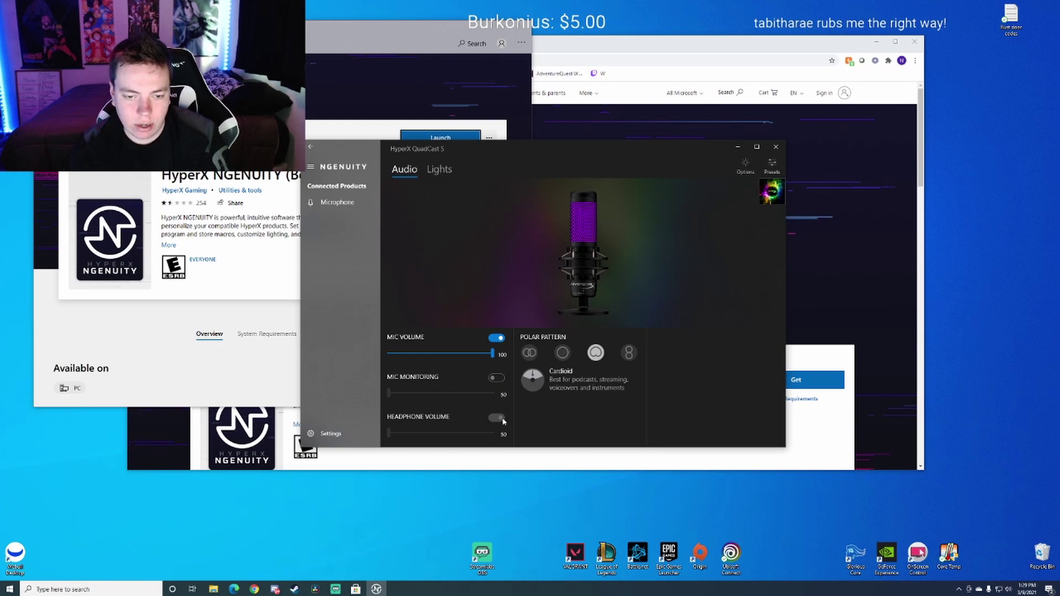
{"action": "left_click", "coordinate": [561, 355]}
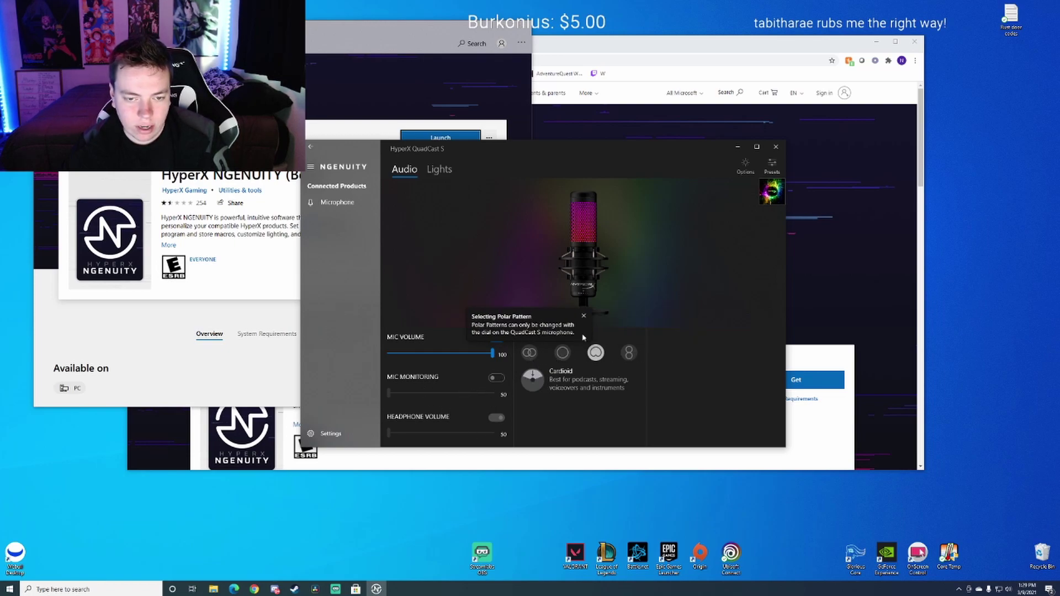
{"action": "left_click", "coordinate": [584, 316]}
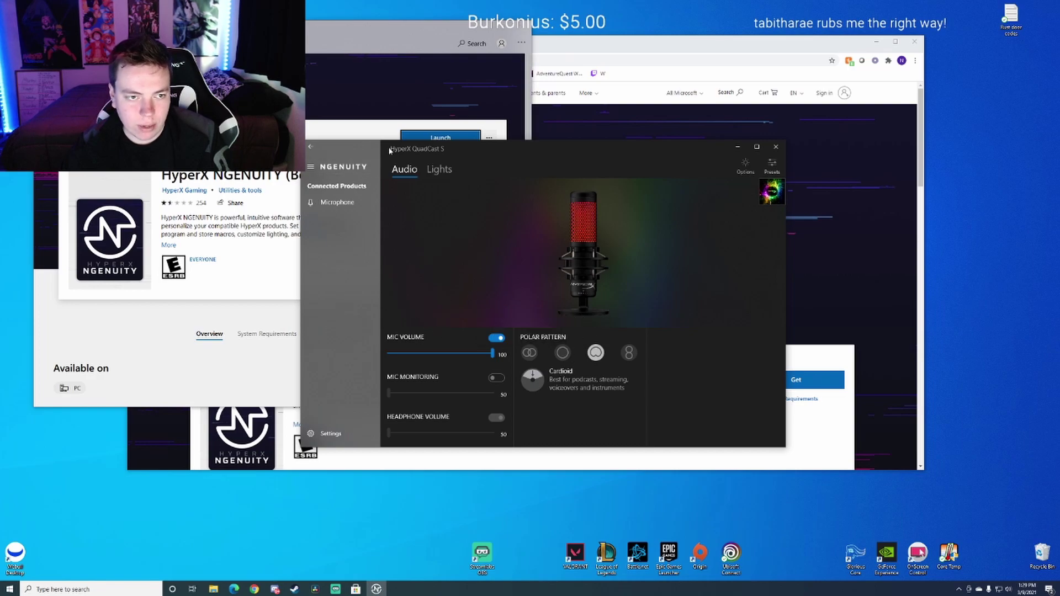
Step: Rearrange the Store and NGENUITY windows, leaving the QuadCast S Audio page in front
{"action": "left_click_drag", "start_coordinate": [552, 148], "coordinate": [552, 199]}
{"action": "left_click", "coordinate": [420, 166]}
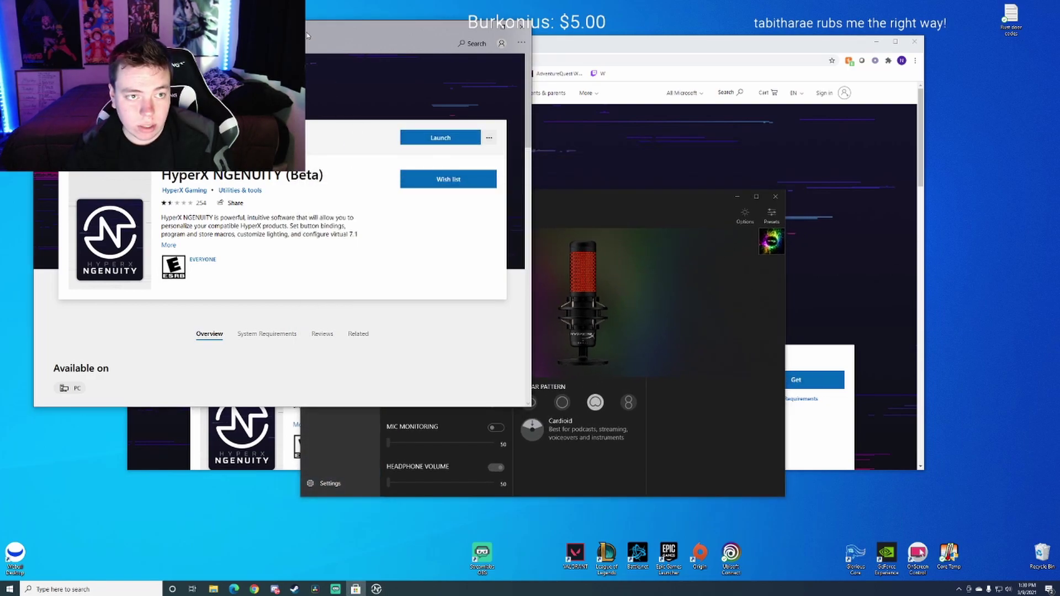
{"action": "left_click_drag", "start_coordinate": [276, 27], "coordinate": [663, 137]}
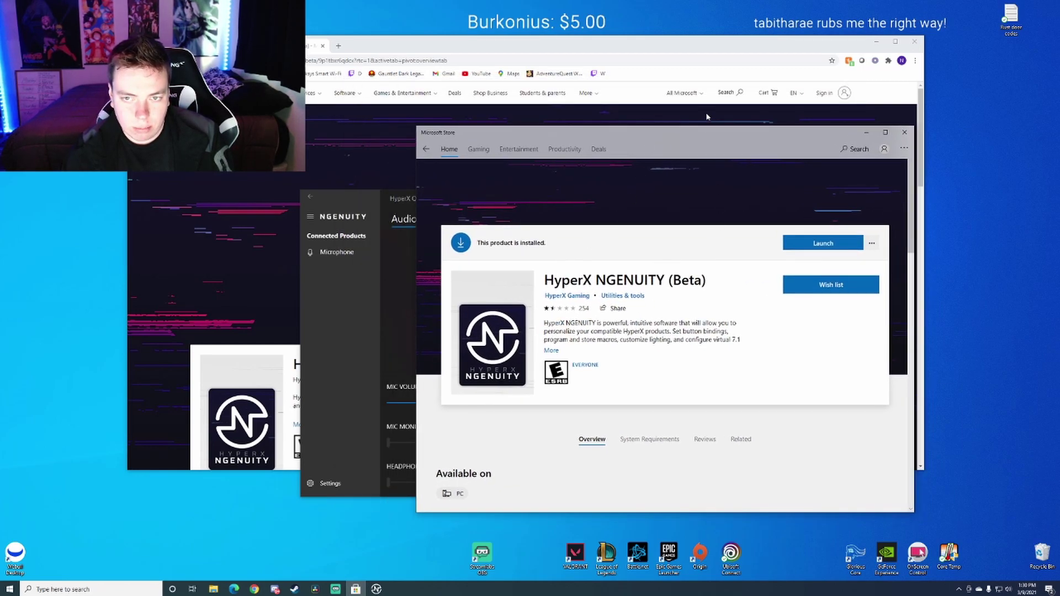
{"action": "left_click_drag", "start_coordinate": [710, 133], "coordinate": [482, 92]}
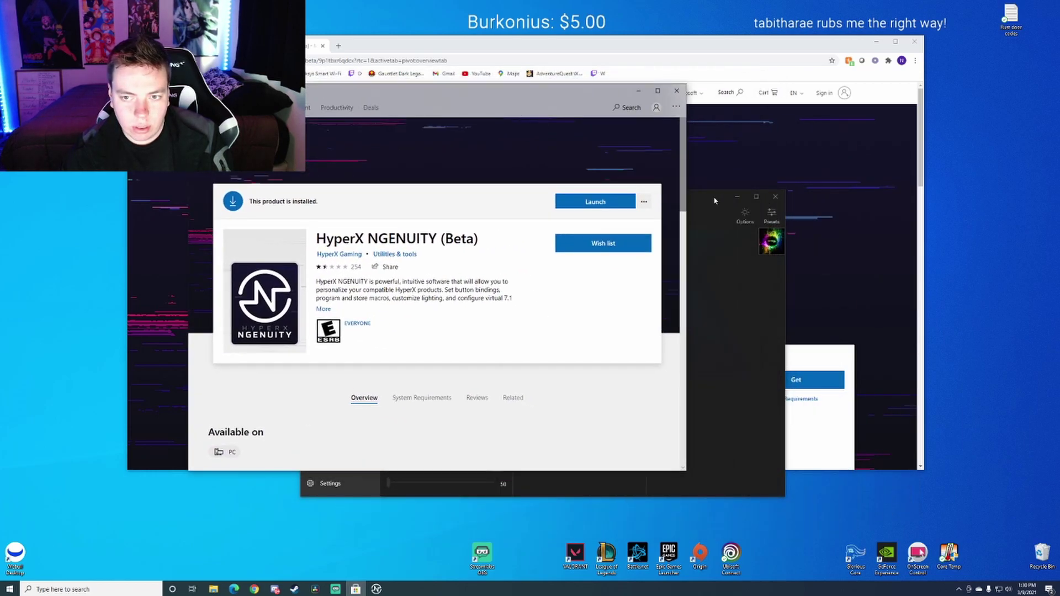
{"action": "left_click", "coordinate": [713, 196]}
{"action": "left_click_drag", "start_coordinate": [678, 192], "coordinate": [677, 179]}
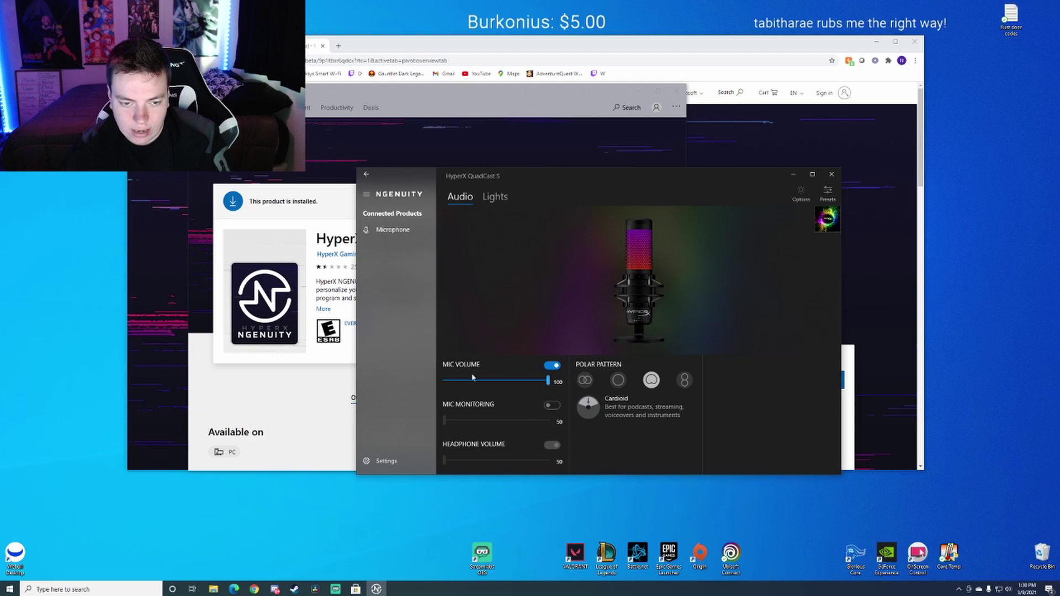
{"action": "left_click", "coordinate": [551, 366]}
{"action": "left_click", "coordinate": [552, 367]}
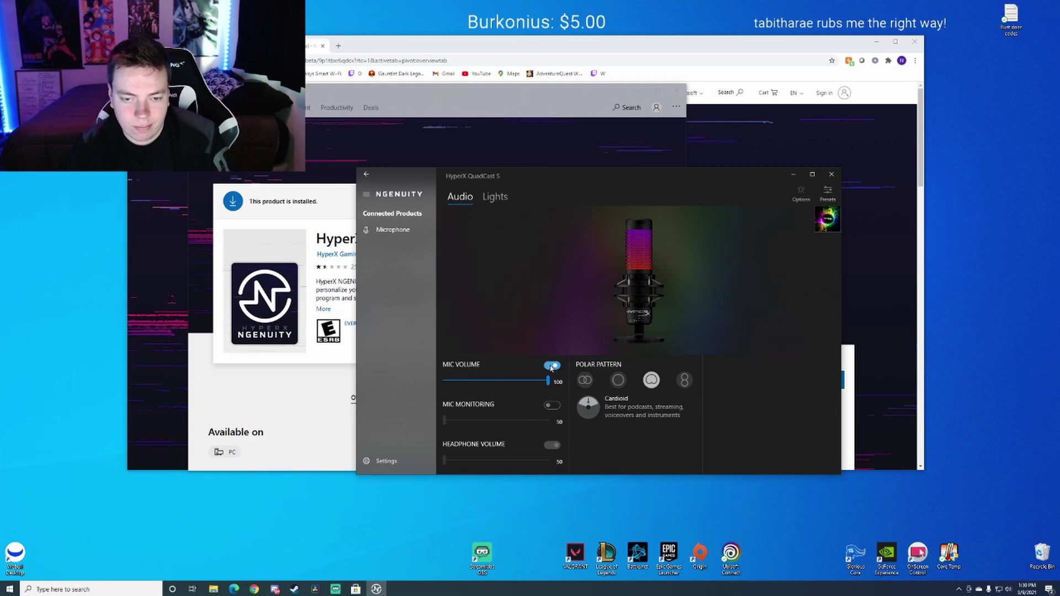
{"action": "mouse_move", "coordinate": [548, 382]}
{"action": "left_mouse_down"}
{"action": "mouse_move", "coordinate": [488, 386]}
{"action": "mouse_move", "coordinate": [550, 386]}
{"action": "left_mouse_up"}
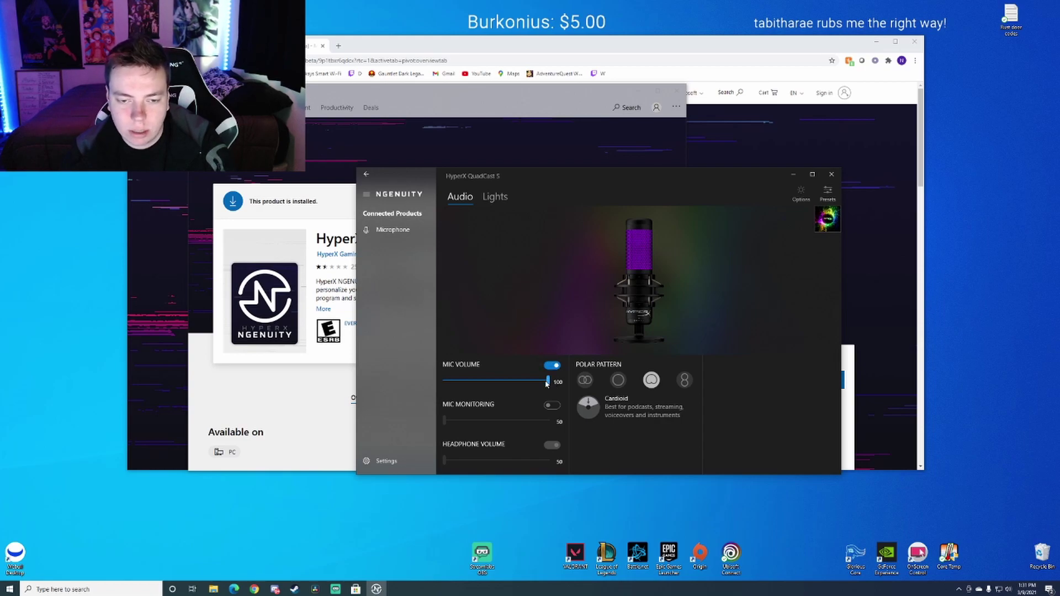
{"action": "left_click_drag", "start_coordinate": [547, 384], "coordinate": [552, 369]}
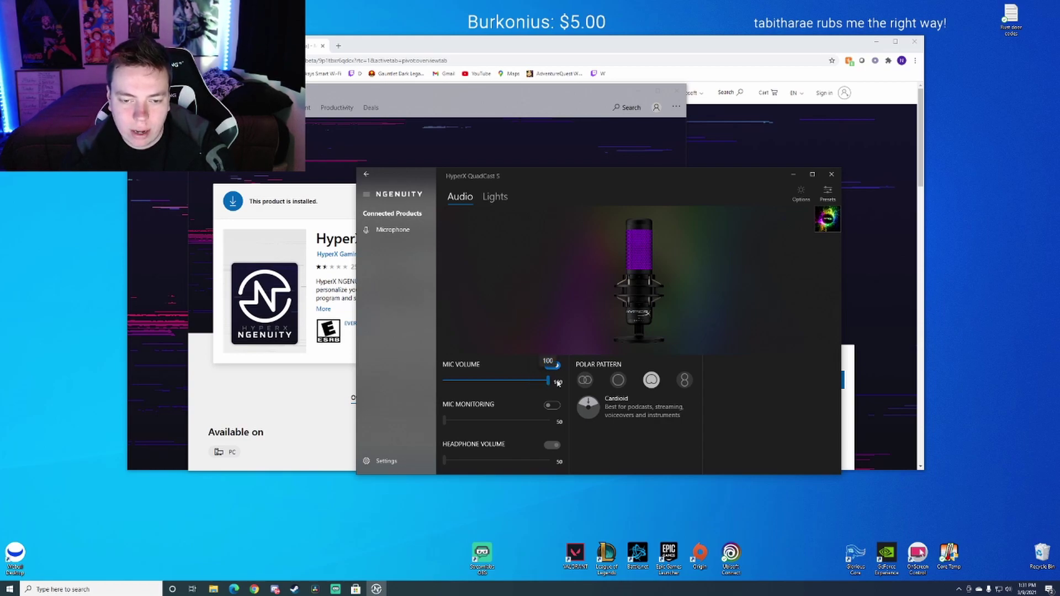
Step: On the Lights page, inspect the settings of the second and first Cycle effects
{"action": "left_click", "coordinate": [496, 198]}
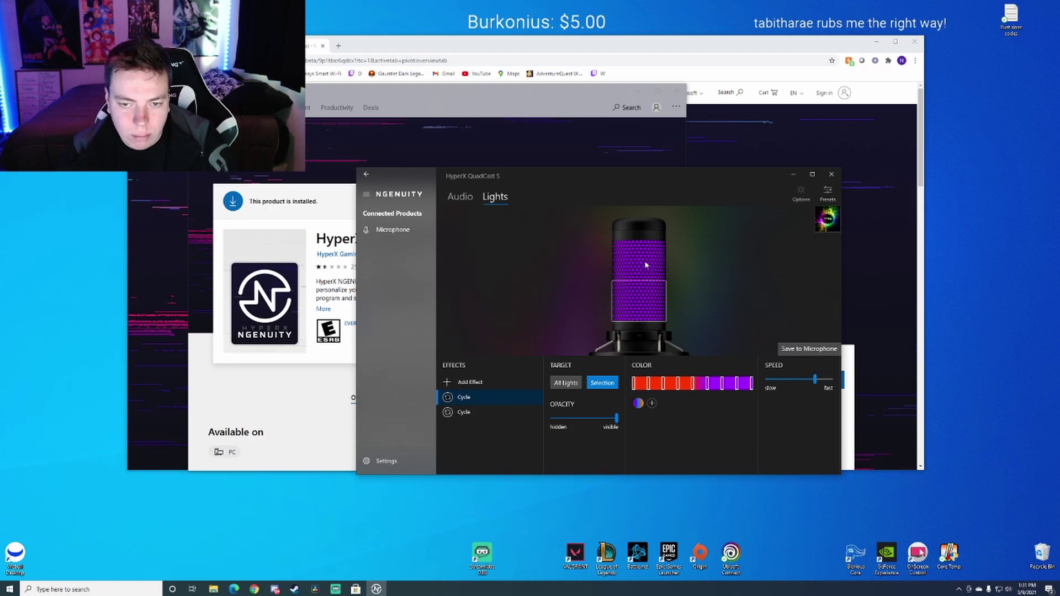
{"action": "left_click", "coordinate": [464, 412]}
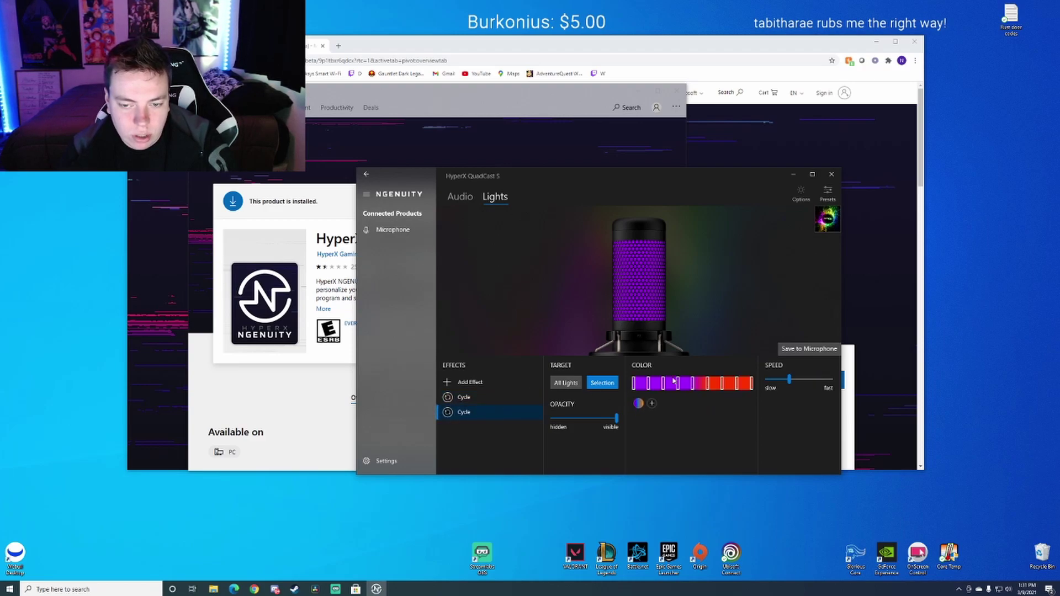
{"action": "left_click", "coordinate": [464, 397]}
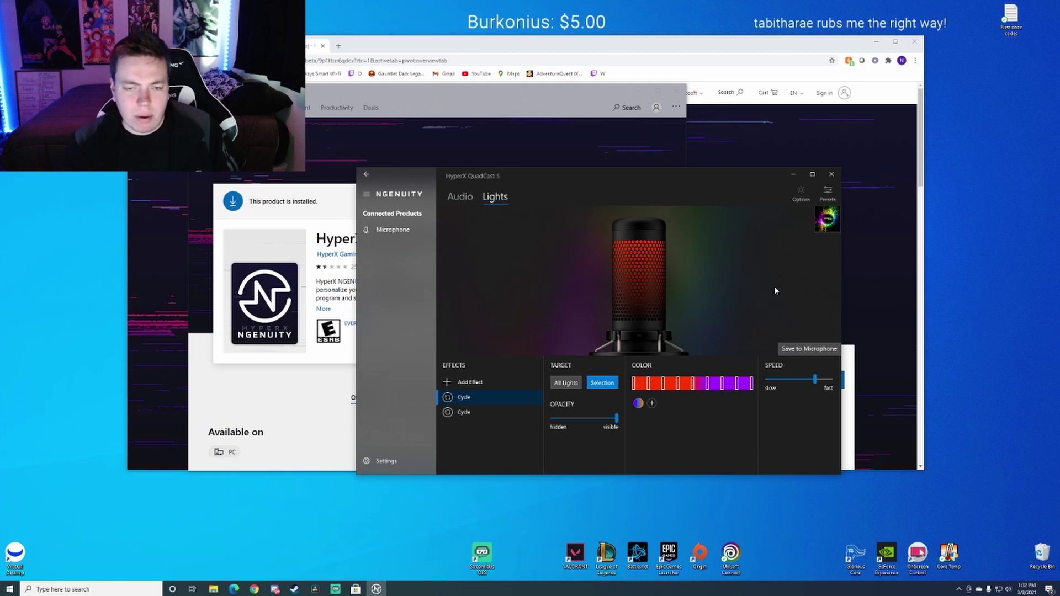
Step: Add the Solid looped lighting effect so the mic previews in solid red
{"action": "left_click", "coordinate": [467, 383]}
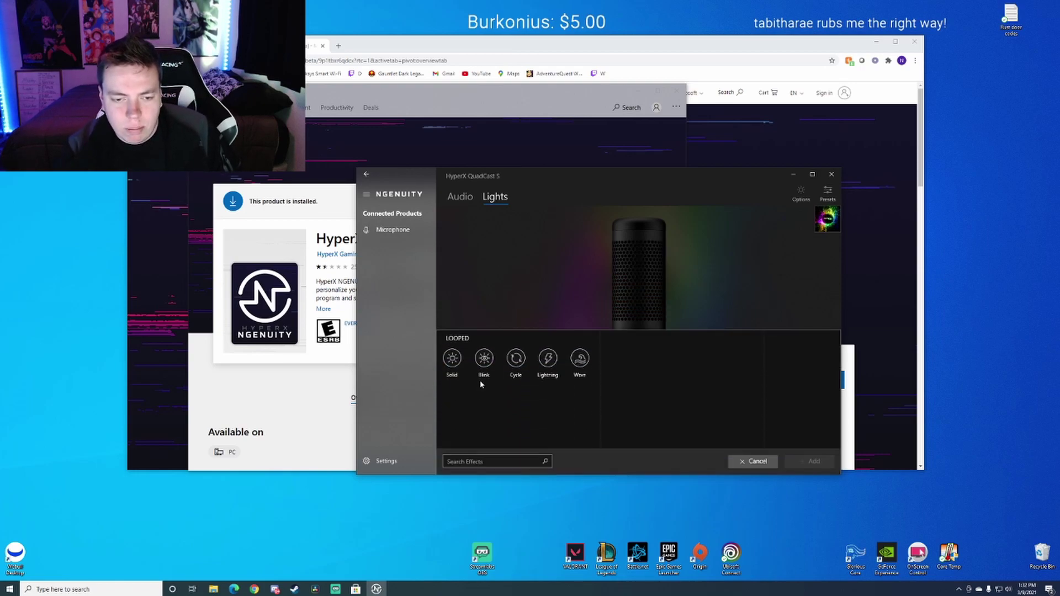
{"action": "left_click", "coordinate": [453, 359]}
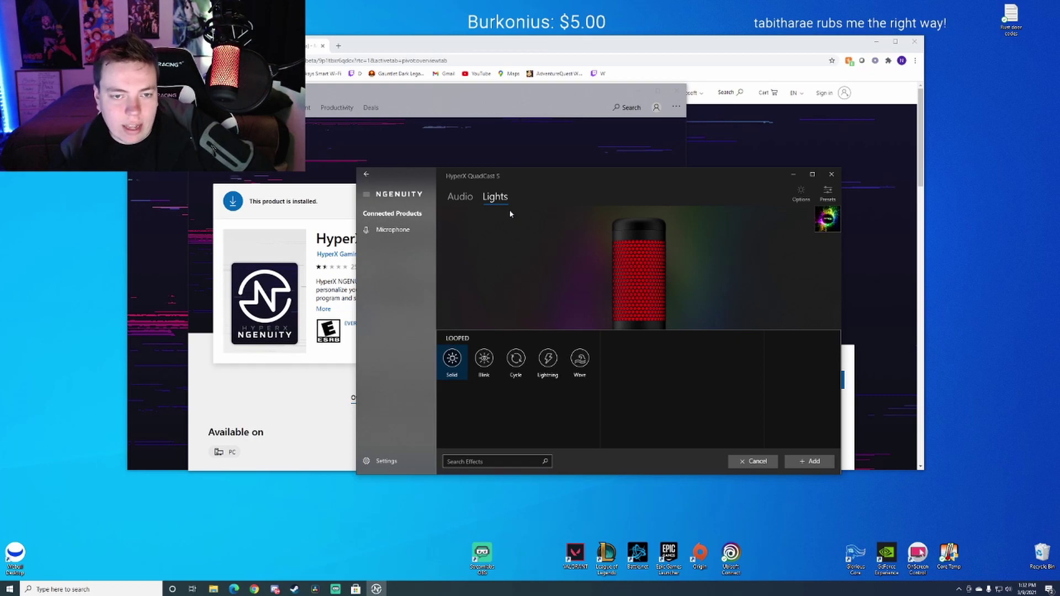
{"action": "left_click", "coordinate": [460, 197]}
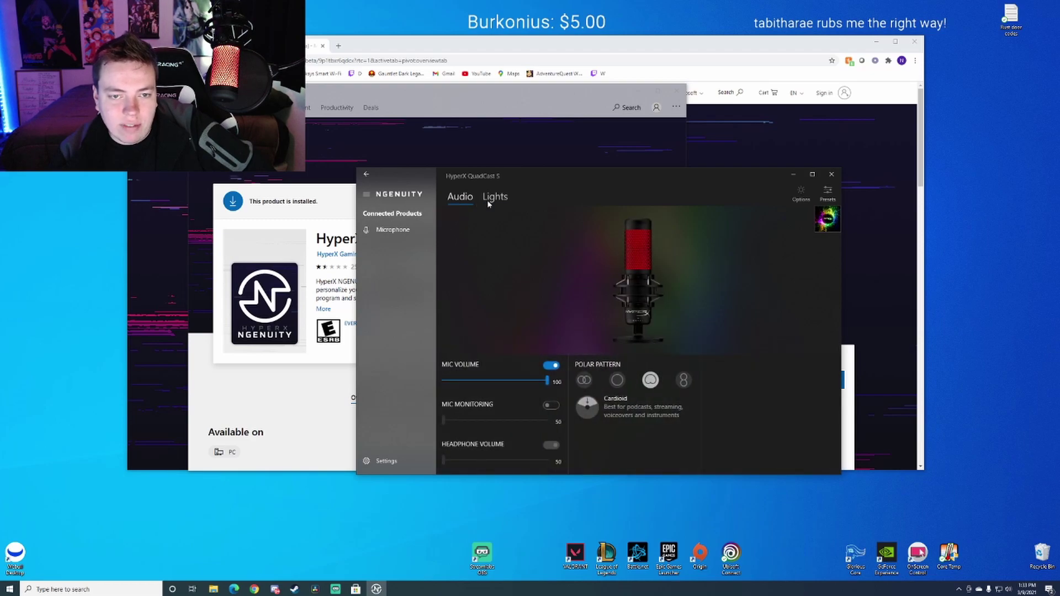
{"action": "left_click", "coordinate": [487, 200]}
{"action": "left_click", "coordinate": [460, 198]}
{"action": "left_click", "coordinate": [486, 198]}
{"action": "left_click", "coordinate": [460, 197]}
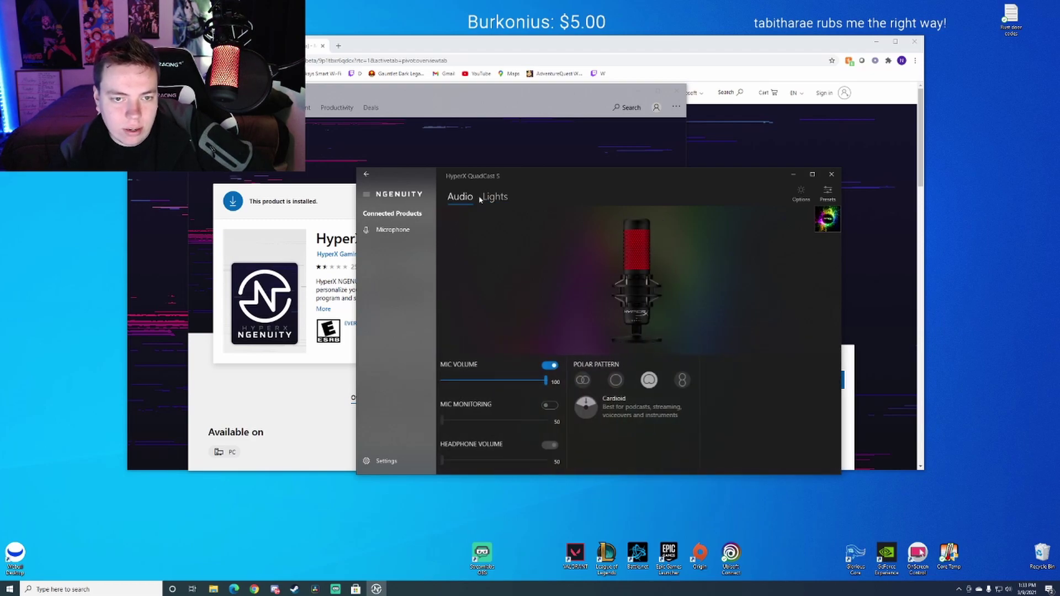
{"action": "left_click", "coordinate": [497, 198]}
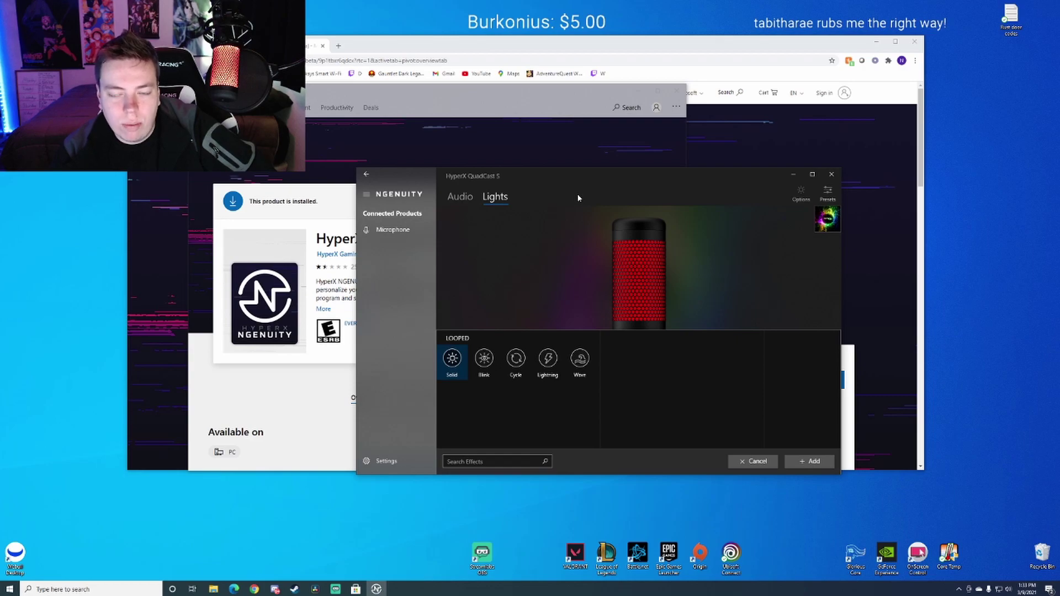
{"action": "left_click", "coordinate": [460, 197]}
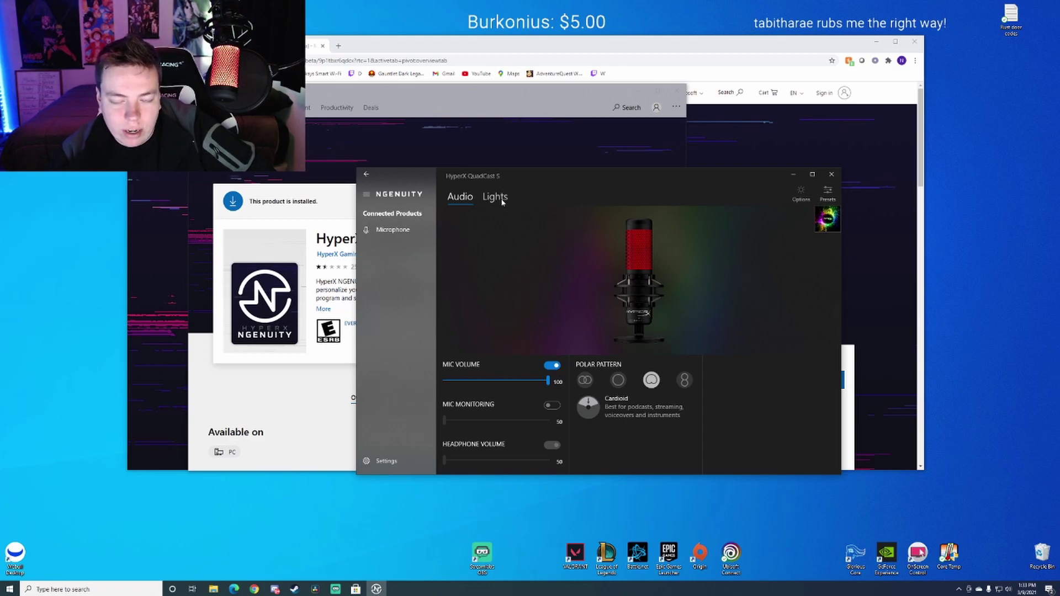
{"action": "left_click", "coordinate": [502, 202]}
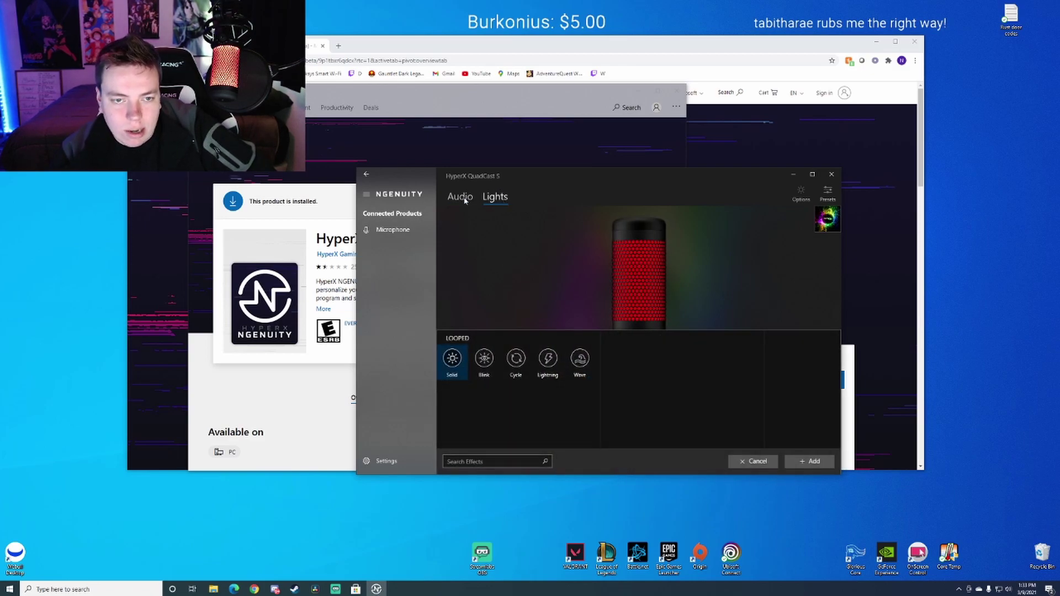
{"action": "left_click", "coordinate": [509, 195]}
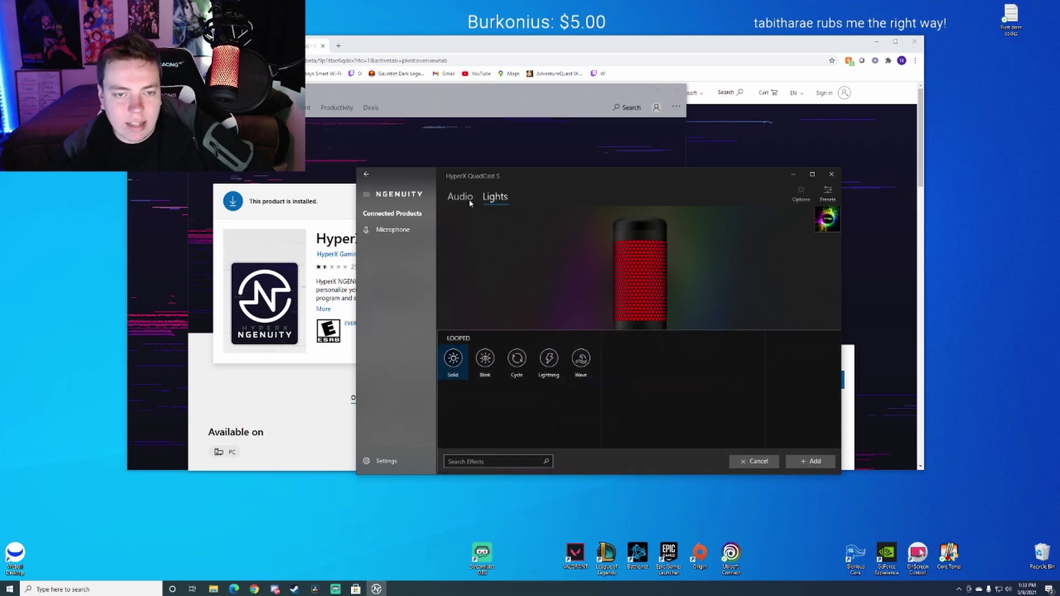
{"action": "left_click", "coordinate": [497, 199]}
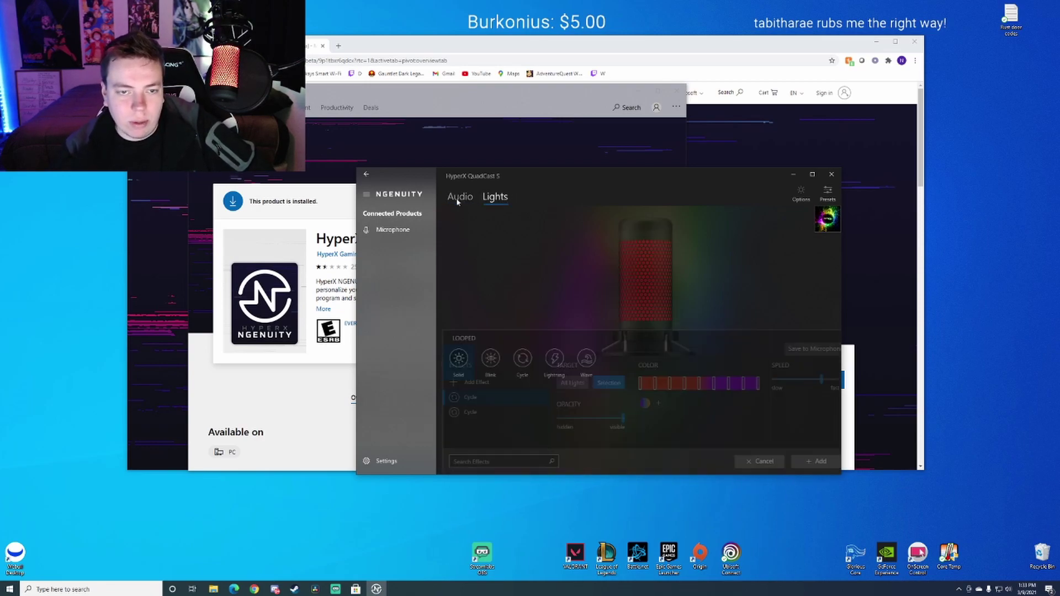